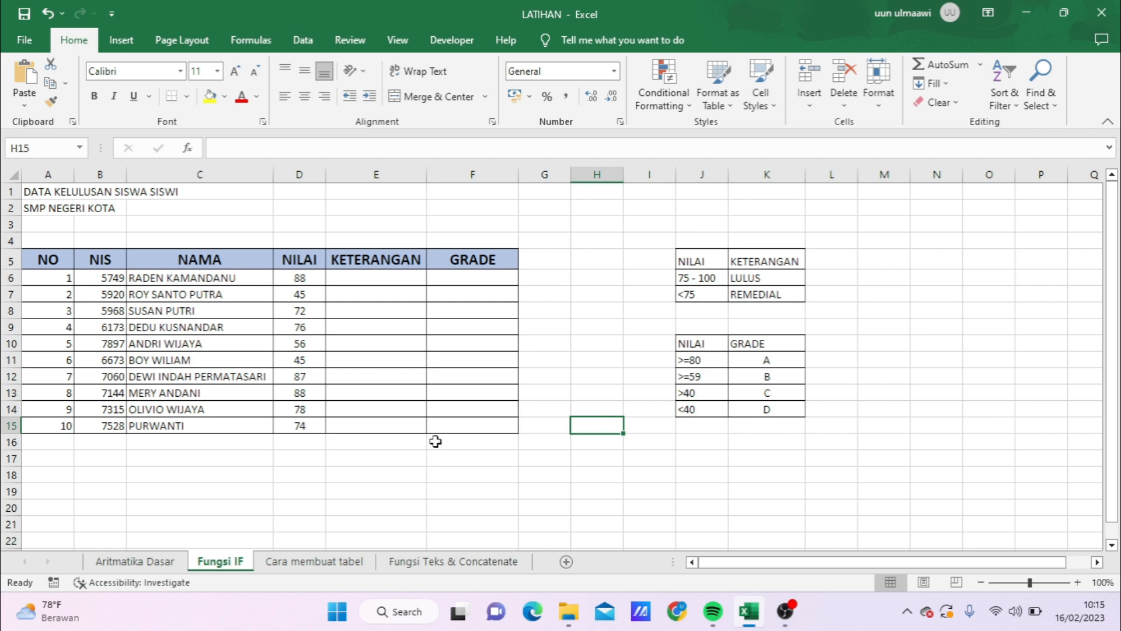
left_click_drag(1014, 565, 991, 566)
left_click_drag(363, 257, 372, 428)
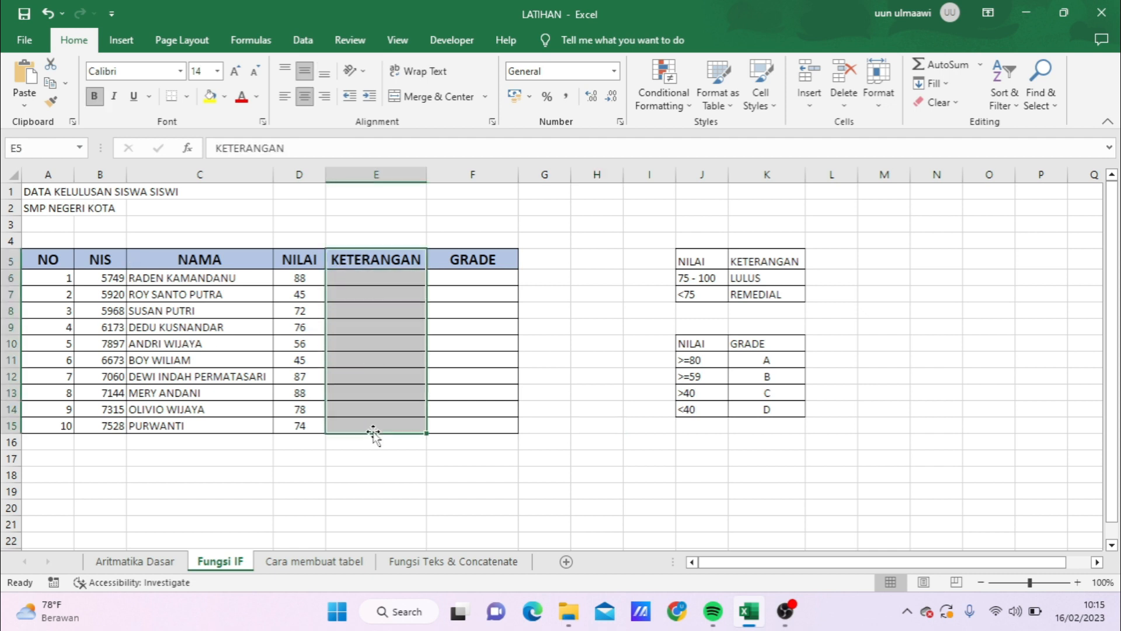
left_click_drag(500, 258, 487, 427)
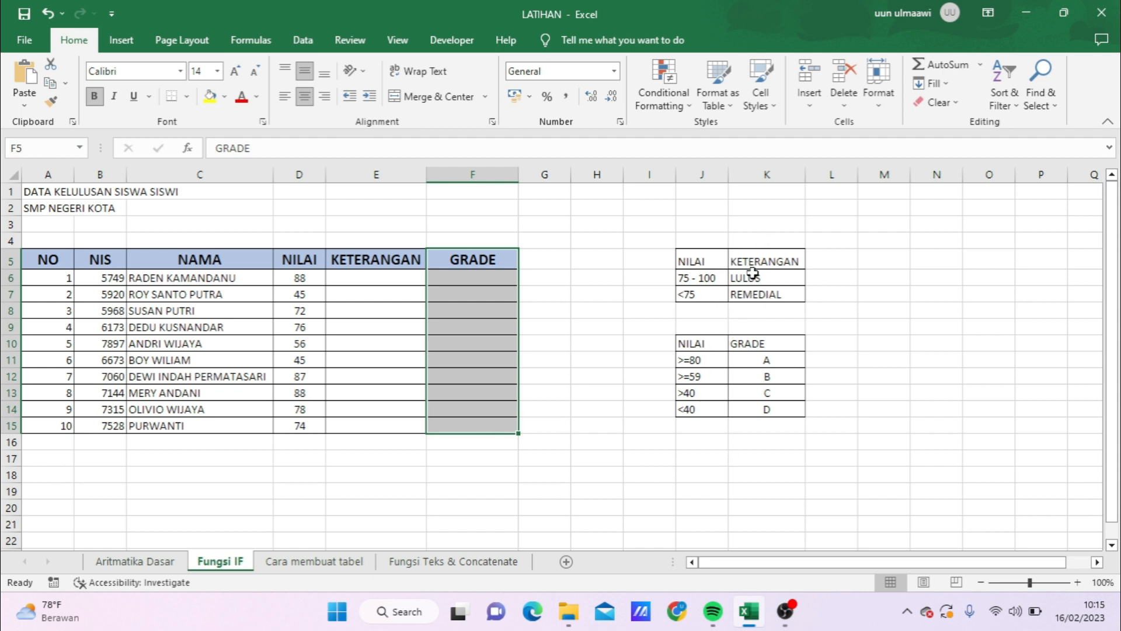
left_click(607, 458)
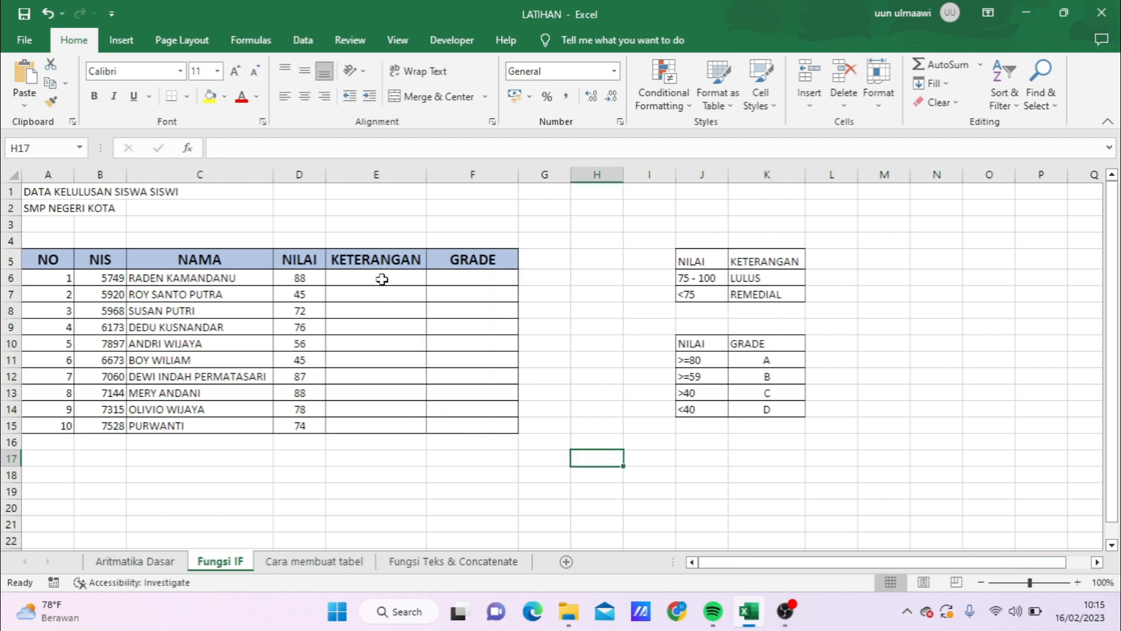
left_click(346, 458)
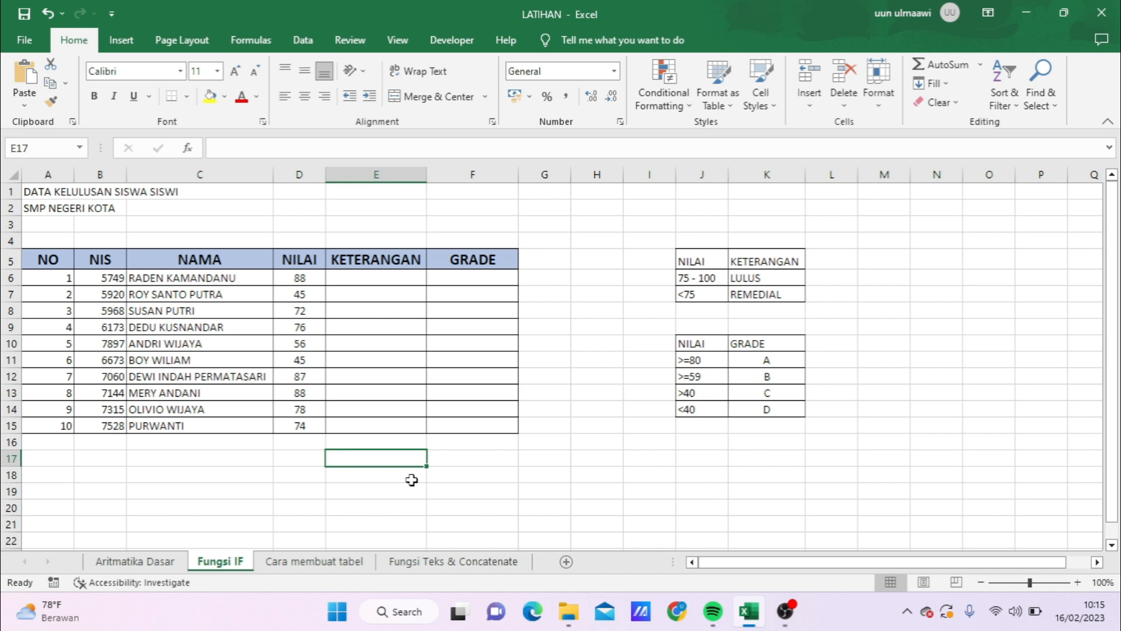
Step: Start an IF formula in cell E6 that tests whether the score in D6 is greater than 75
left_click(404, 278)
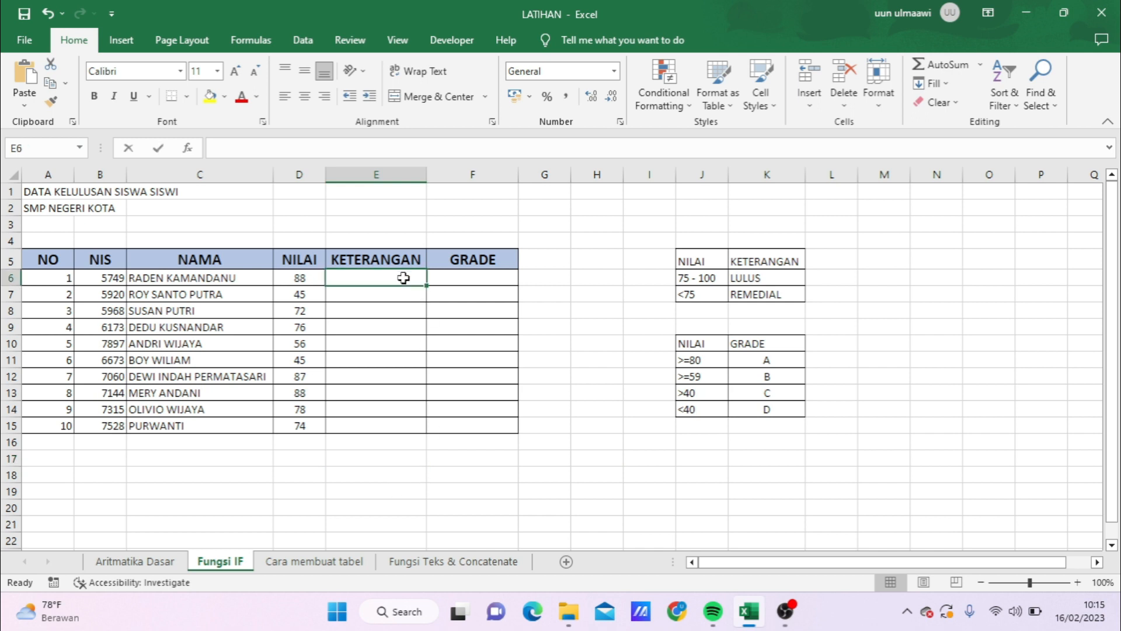
double_click(403, 278)
type("=IF(")
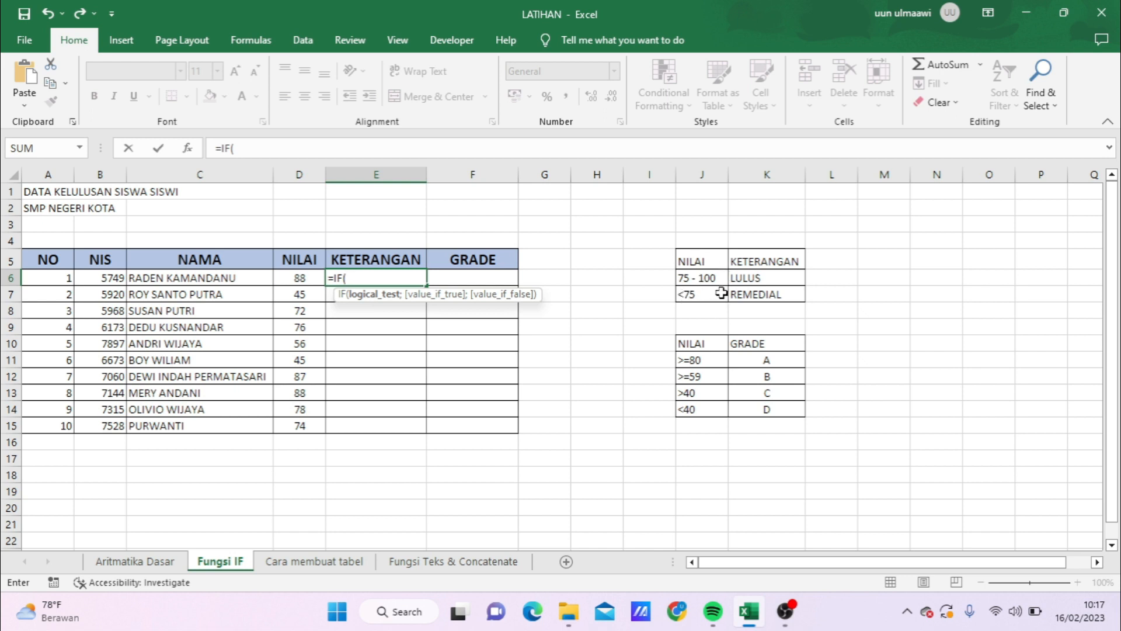
left_click(303, 280)
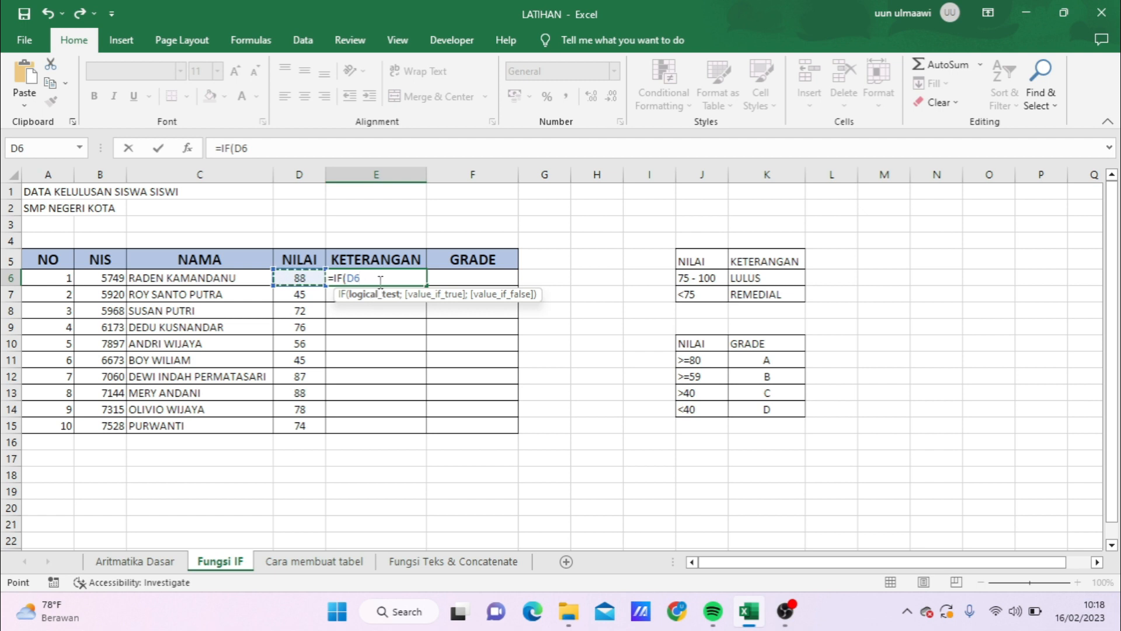
type(">75")
type(";")
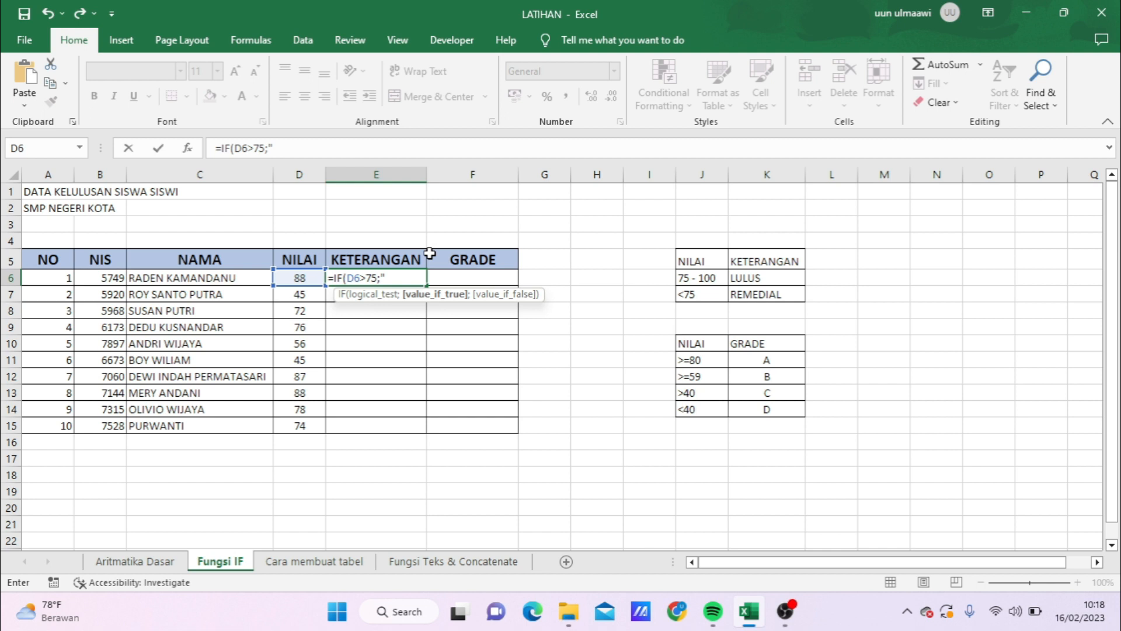
Step: Complete the E6 formula with "LULUS" as the true value and "REMEDIAL" as the false value
type("LULUS\"")
type(";")
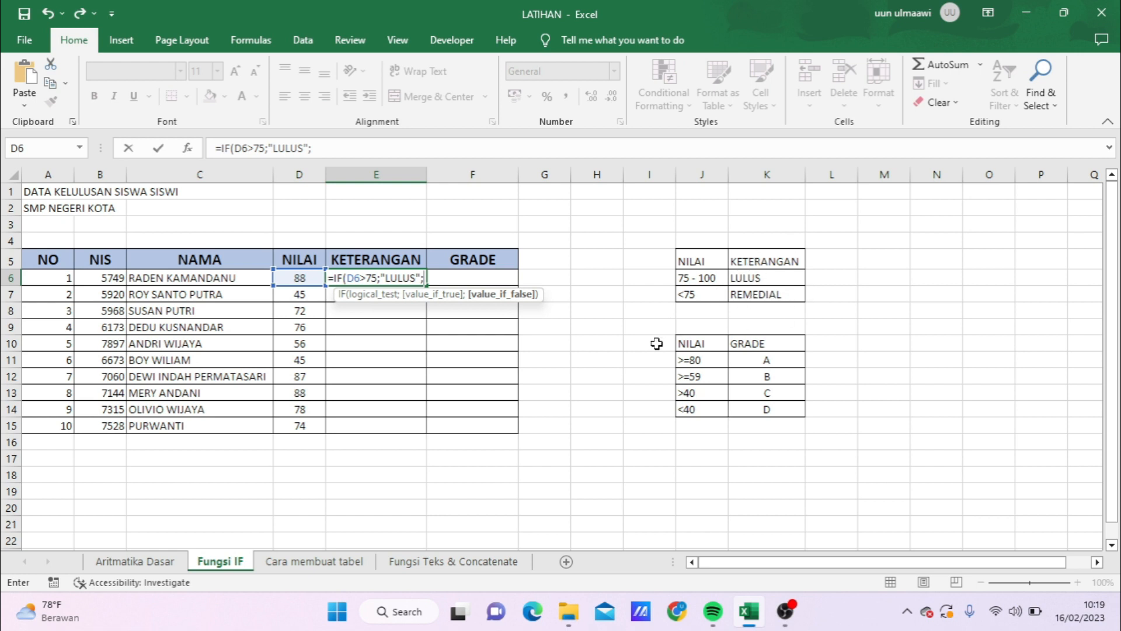
type("\"REMED")
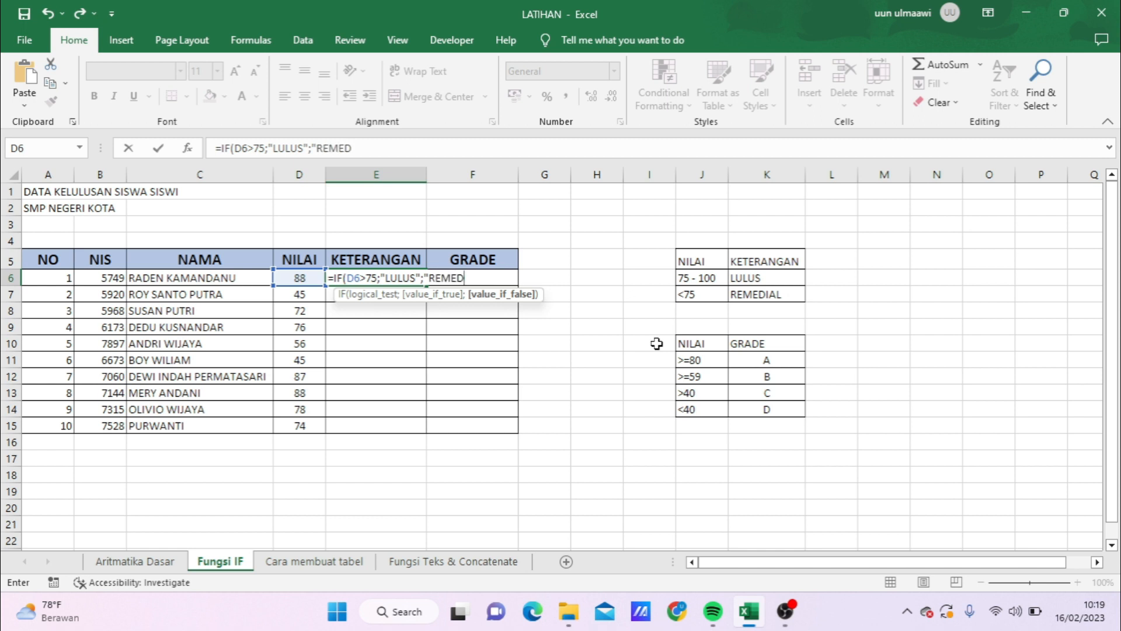
type("IAL\"")
type(")")
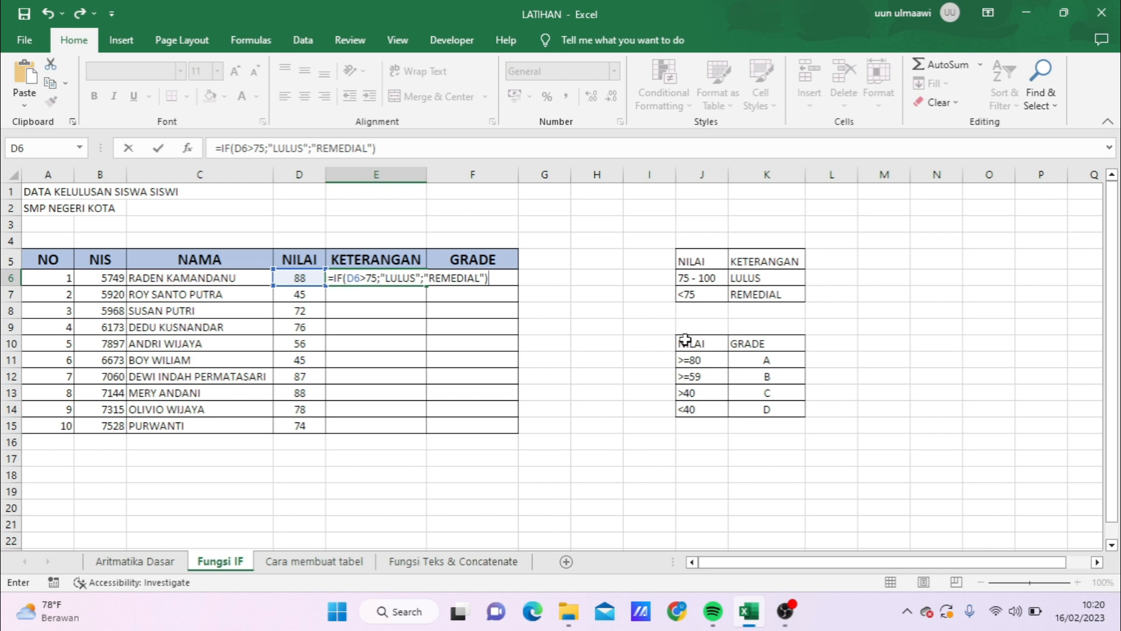
key("Return")
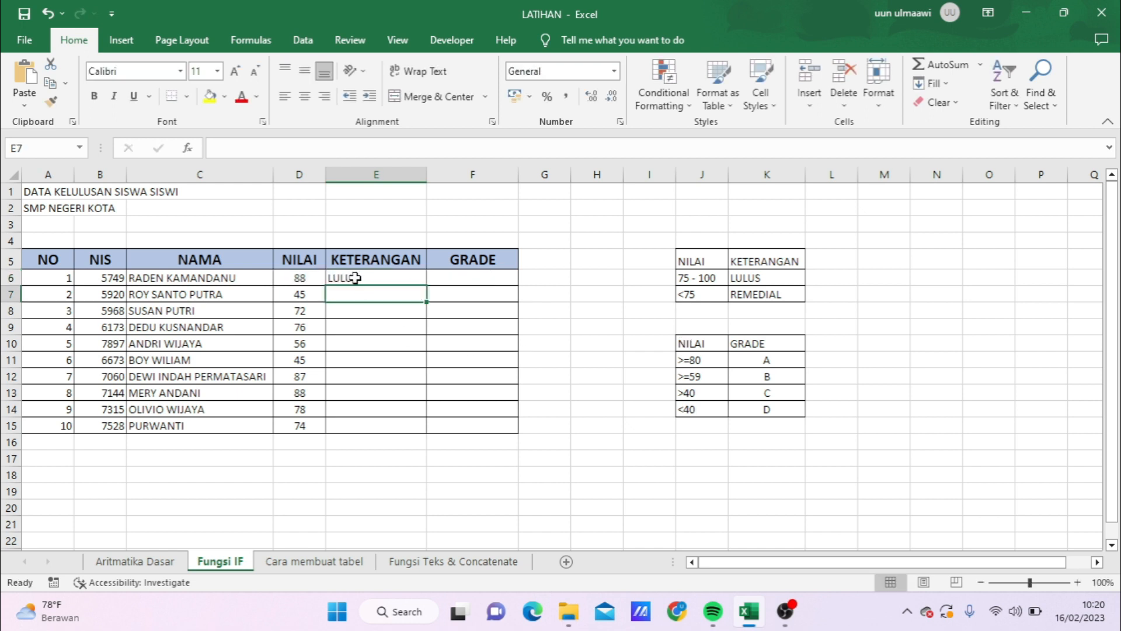
Step: Fill the KETERANGAN formula from E6 down through E15
left_click(355, 278)
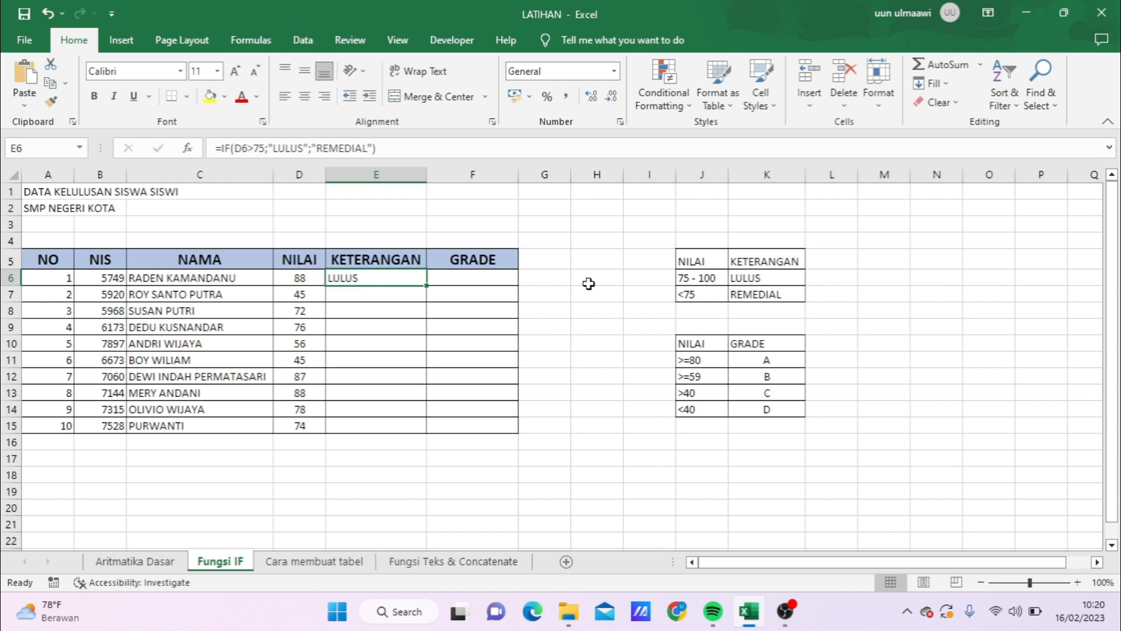
left_click(688, 280)
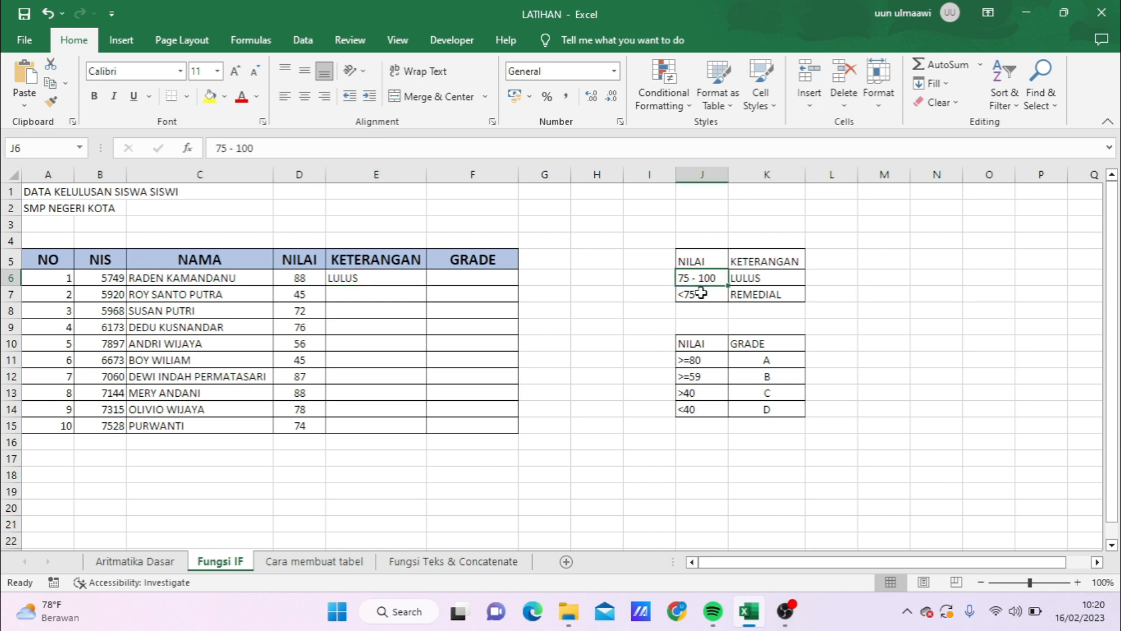
left_click(762, 275)
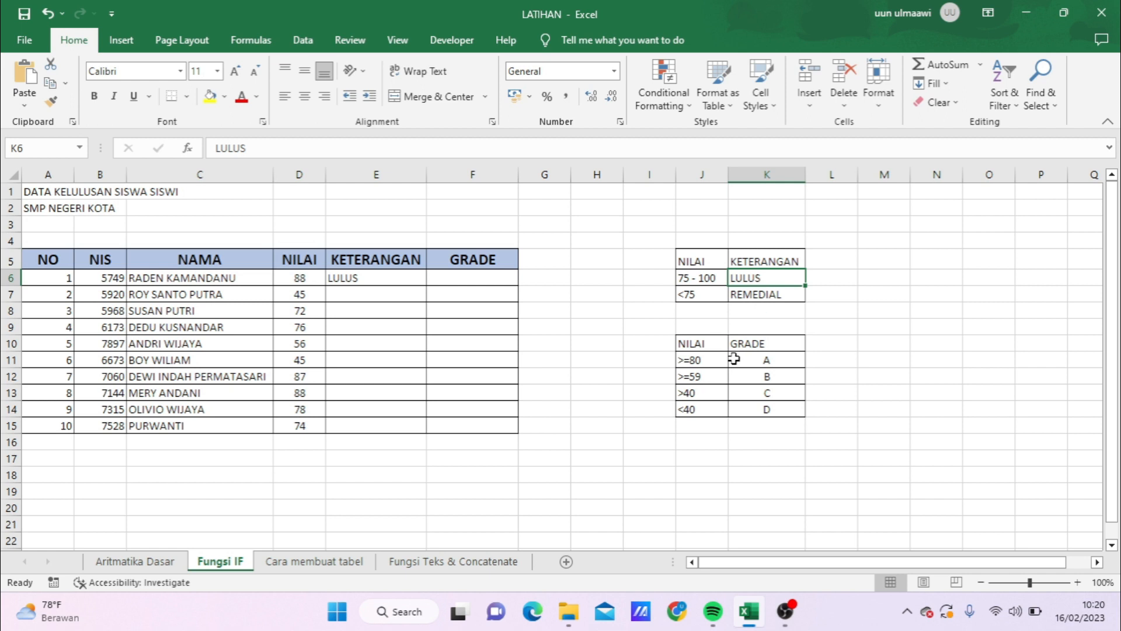
left_click(386, 275)
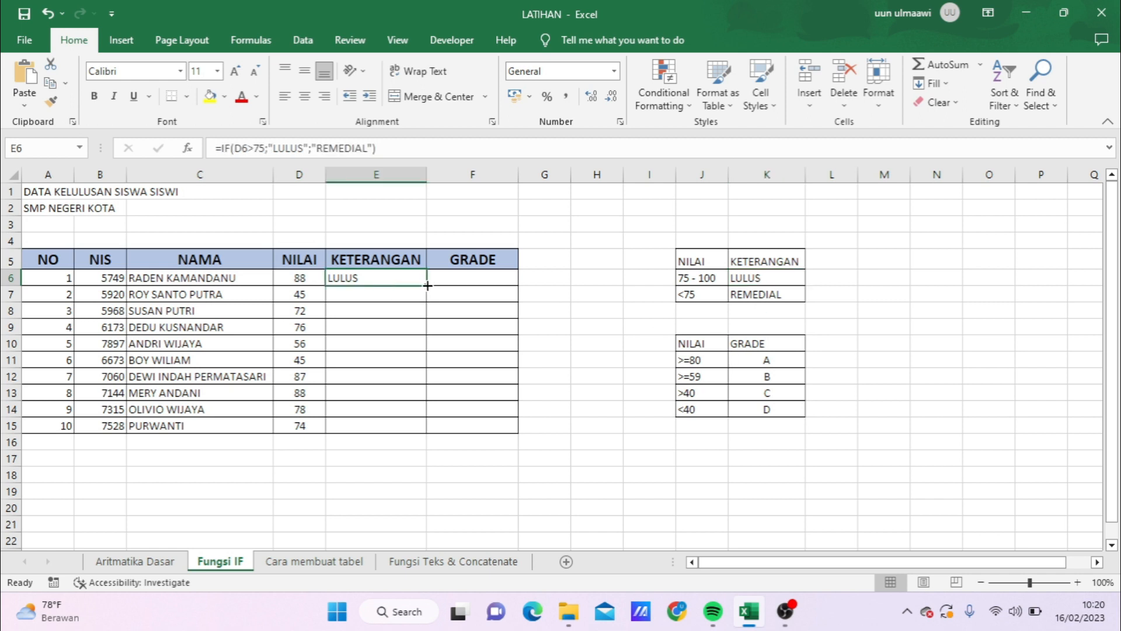
left_click_drag(427, 285, 425, 434)
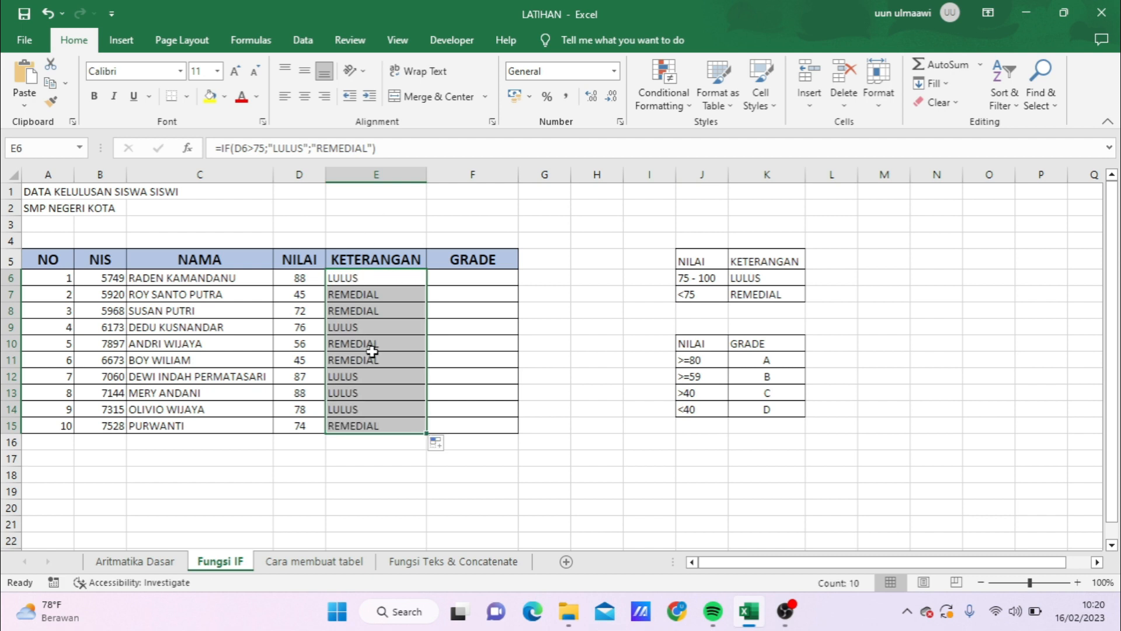
Step: Check the filled KETERANGAN results against the NILAI scores in rows 7 and 8, and inspect the formula in E8
left_click(374, 357)
left_click(378, 295)
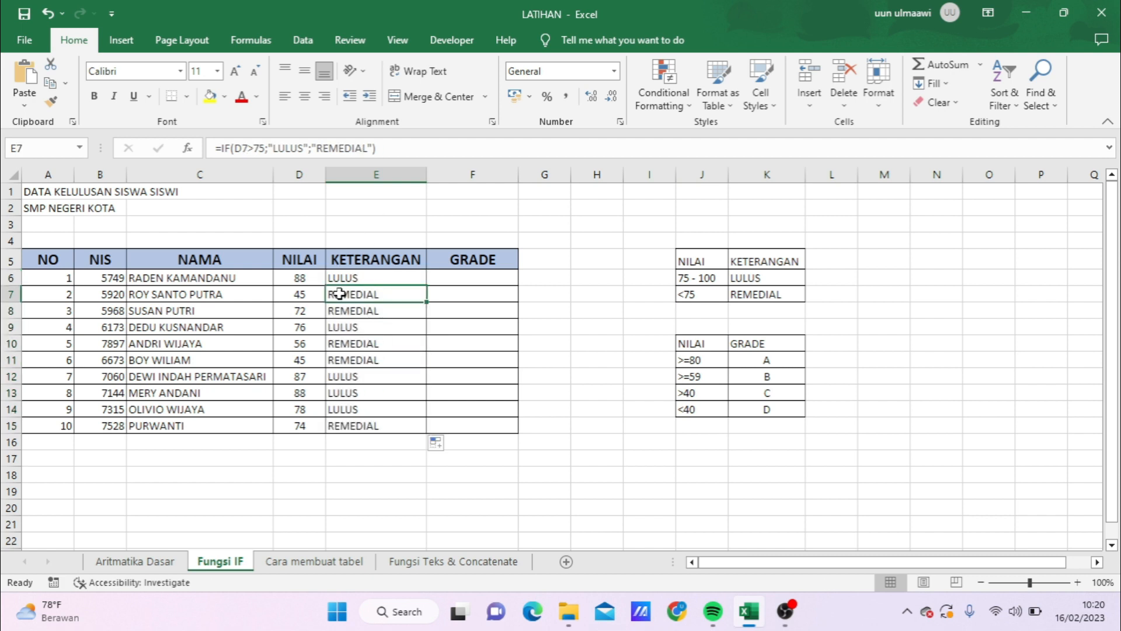
left_click(312, 295)
left_click(390, 294)
left_click(314, 311)
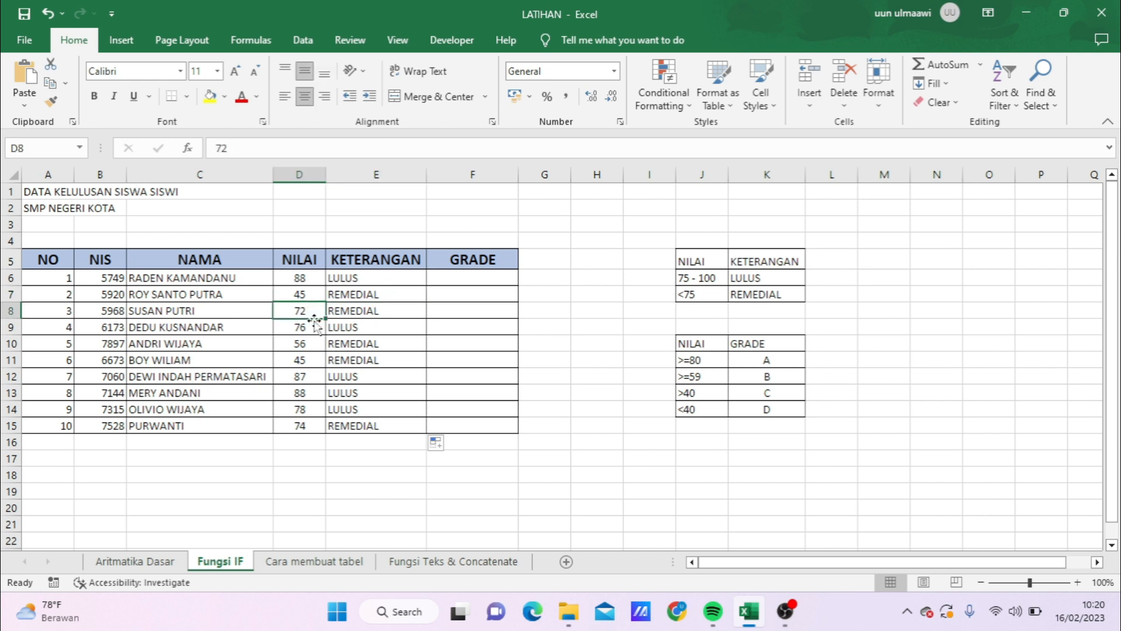
left_click(391, 314)
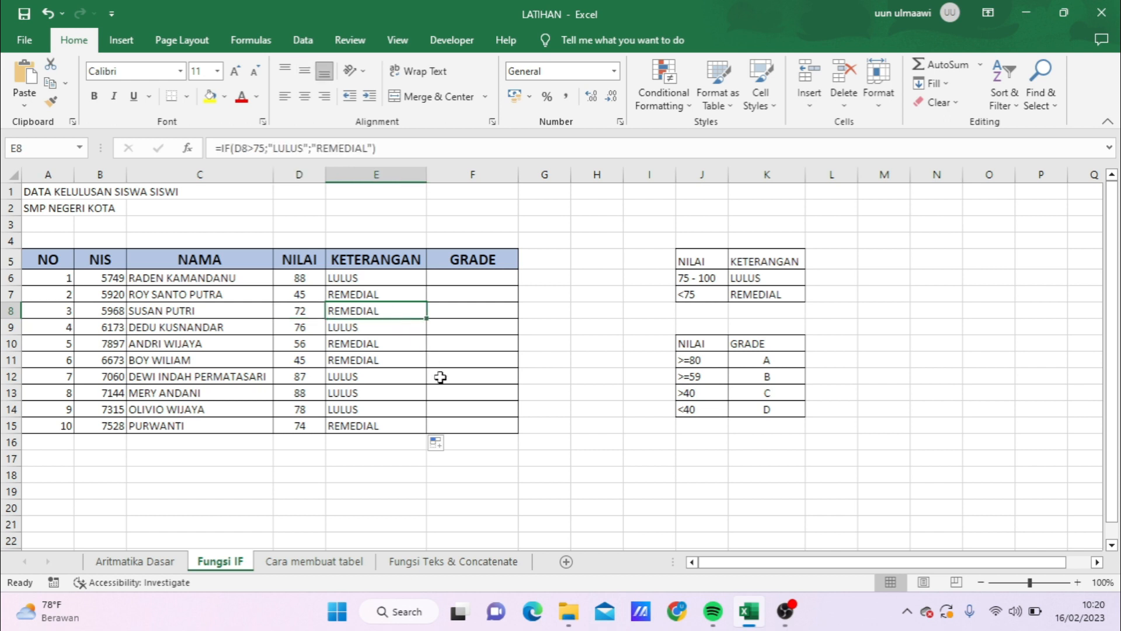
double_click(391, 311)
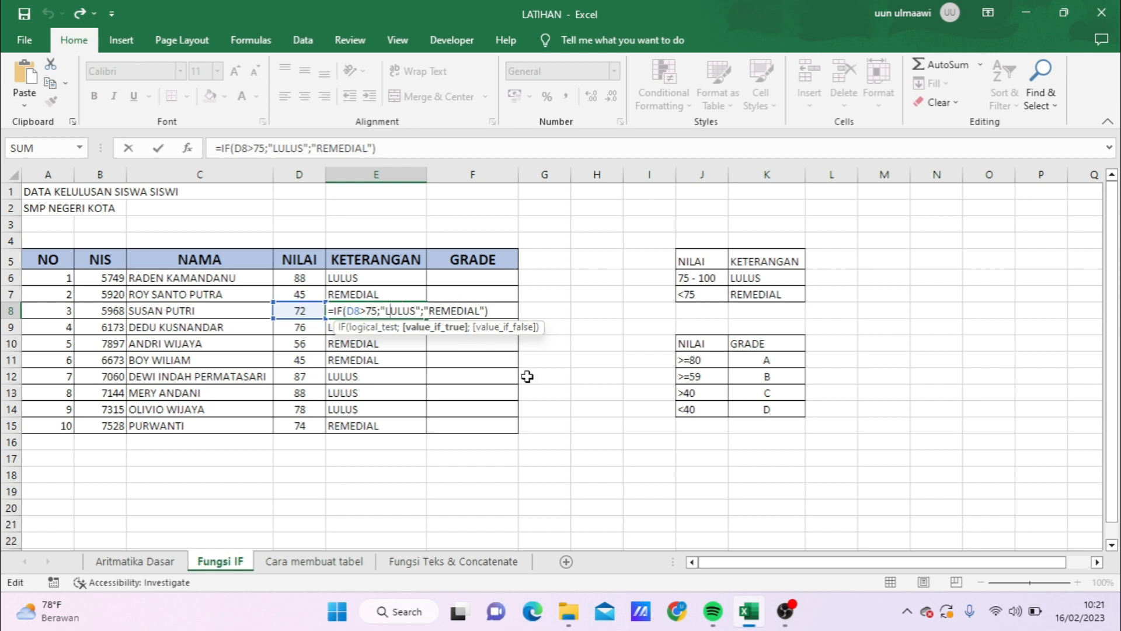
key("Return")
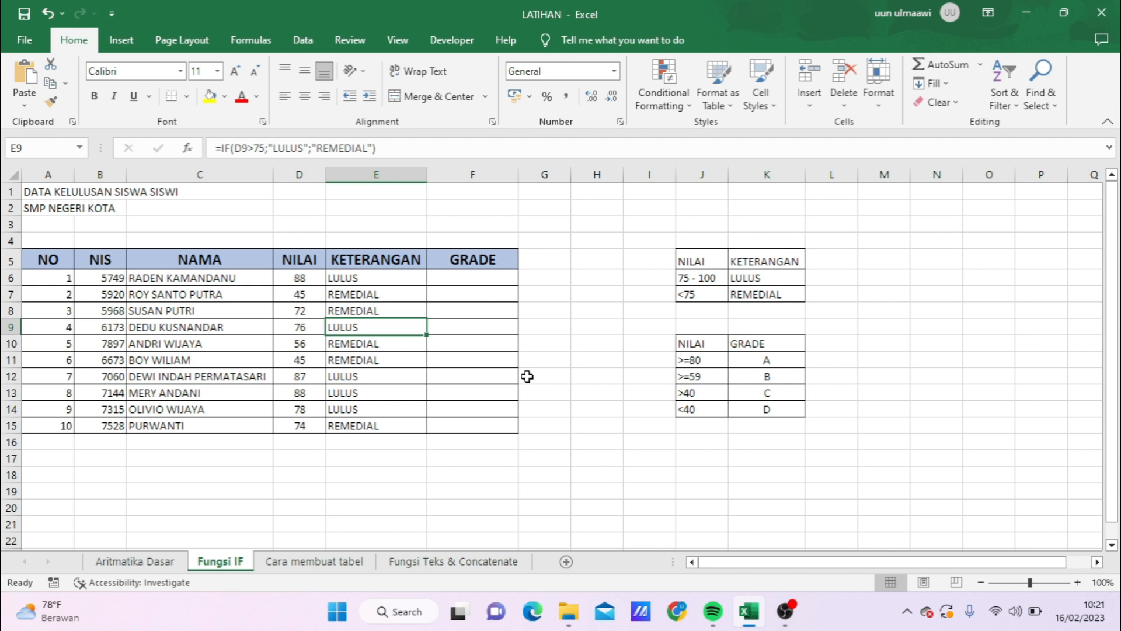
left_click(393, 278)
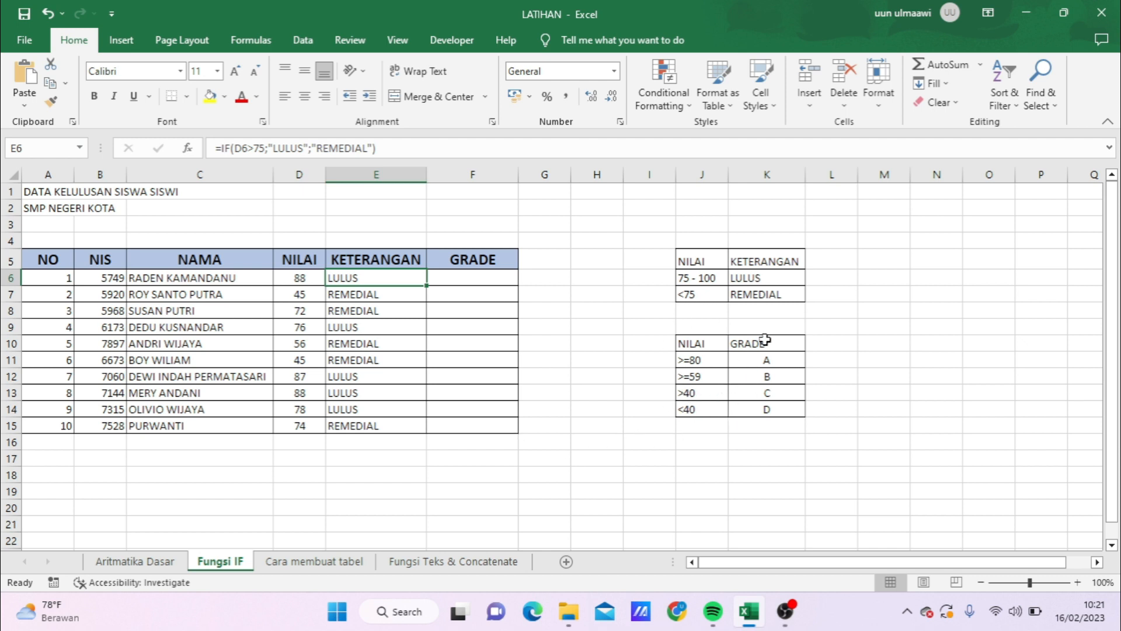
Step: Review the empty GRADE column and the score criteria for grades A to D in the table at J10:K14
left_click_drag(458, 268, 471, 423)
left_click_drag(704, 359, 780, 413)
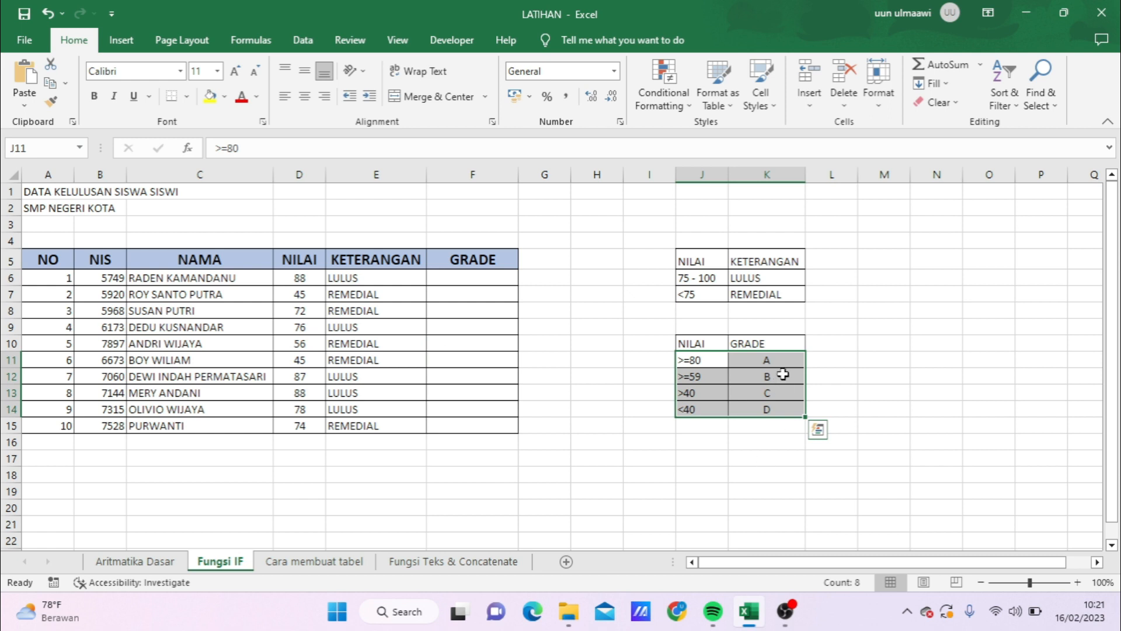
left_click(747, 484)
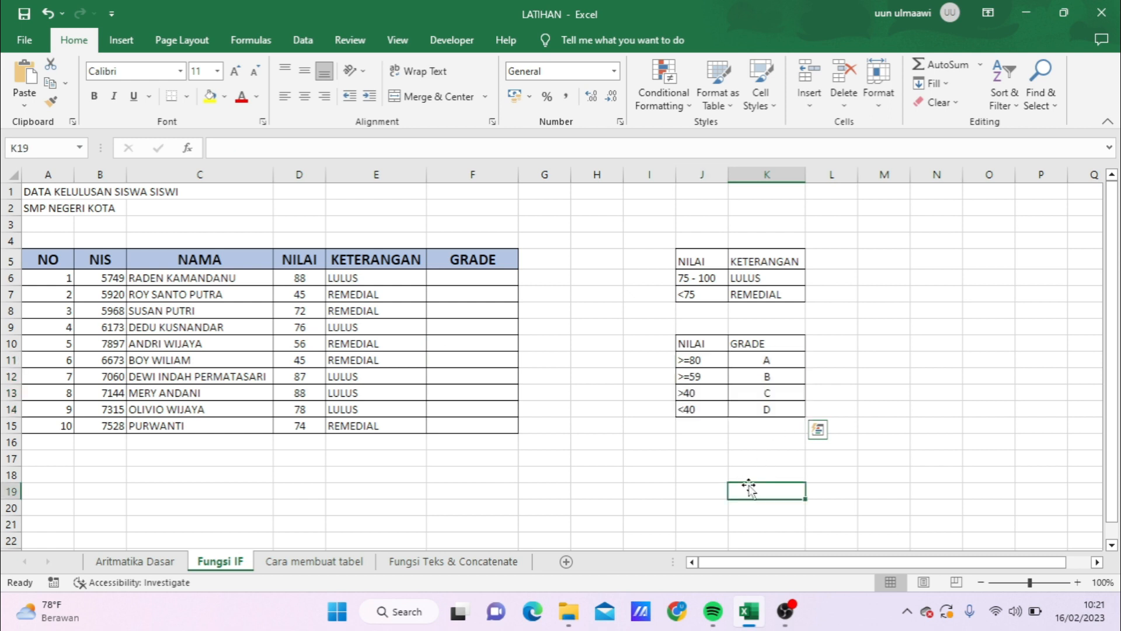
left_click(784, 357)
left_click(783, 375)
left_click(784, 392)
left_click(785, 408)
left_click_drag(709, 357, 704, 409)
left_click(788, 360)
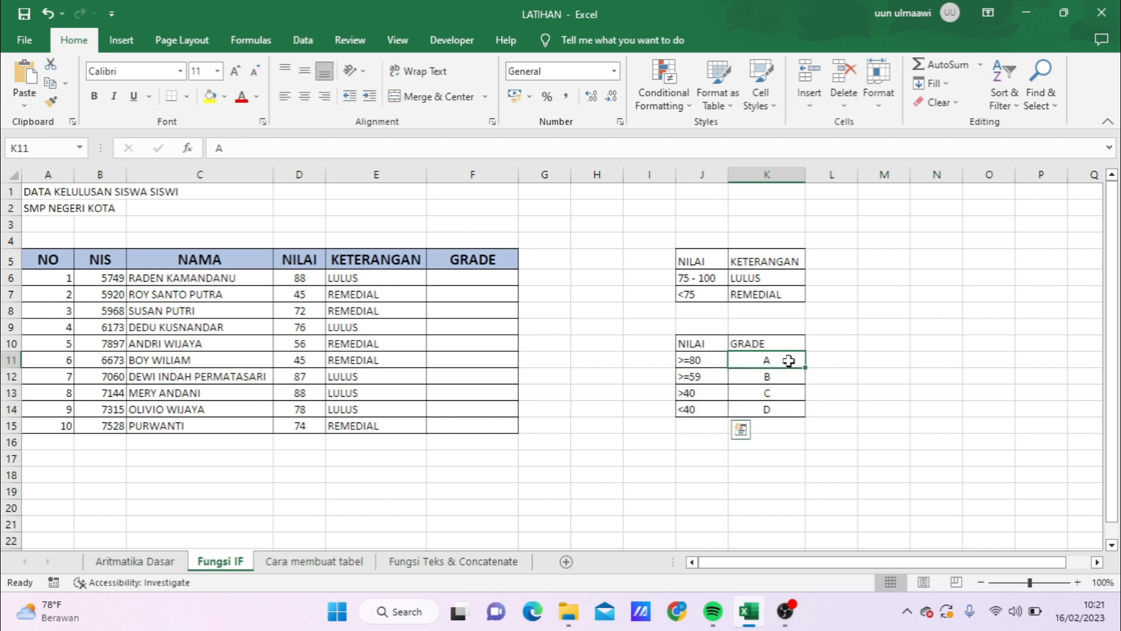
left_click(782, 394)
left_click(785, 365)
left_click(767, 412)
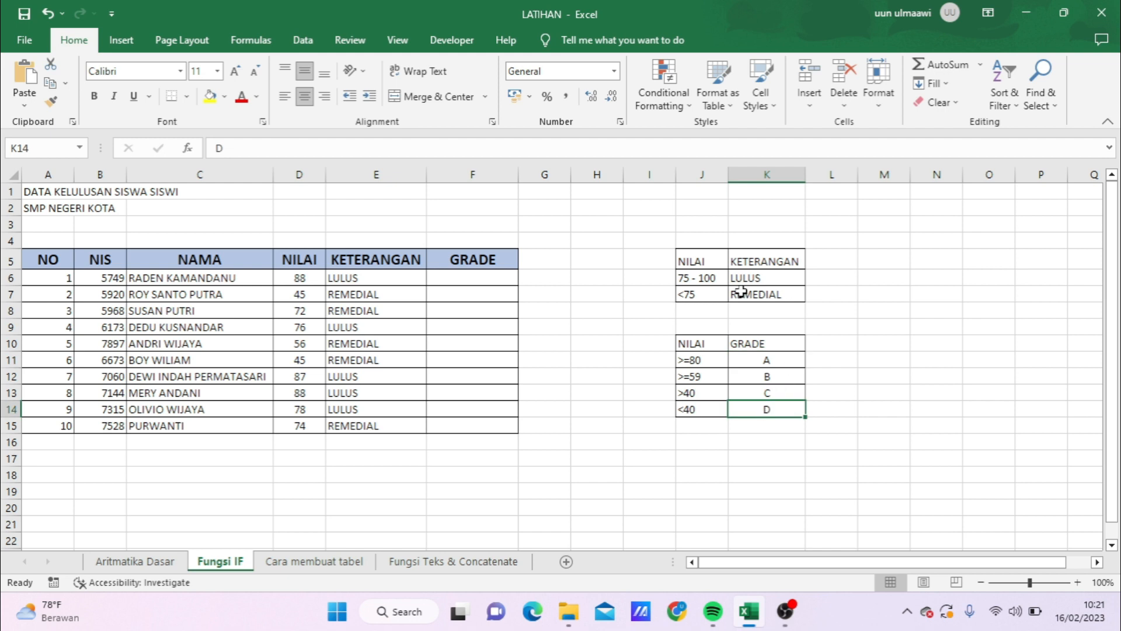
Step: Start an IF formula in cell F6 that returns "A" when D6 is at least 80
left_click(461, 278)
type("=IF(")
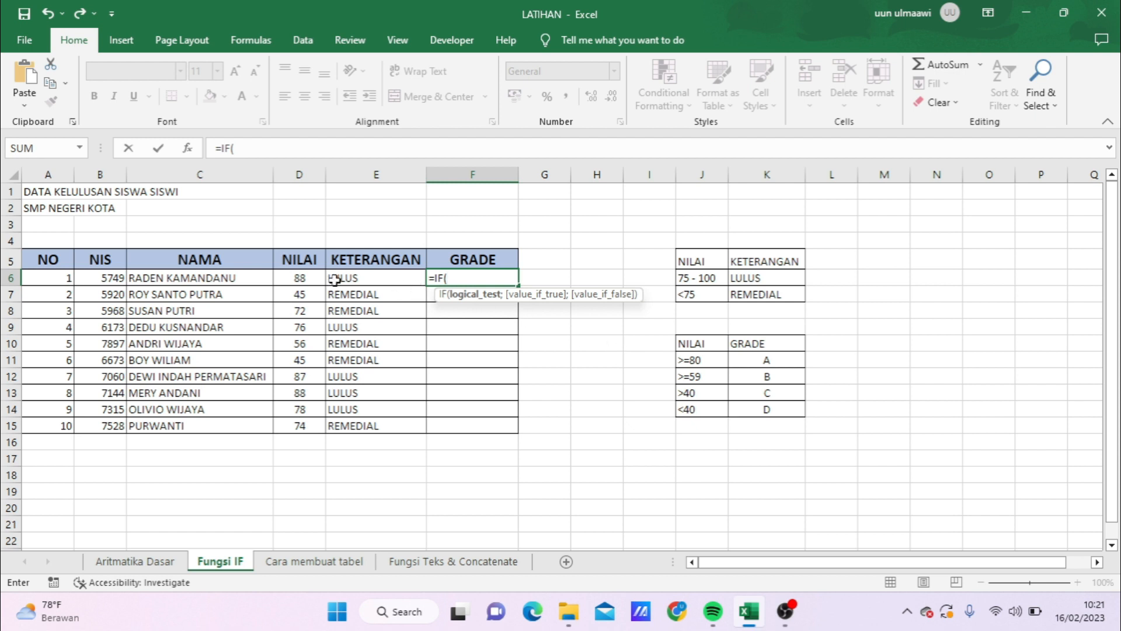
left_click(293, 278)
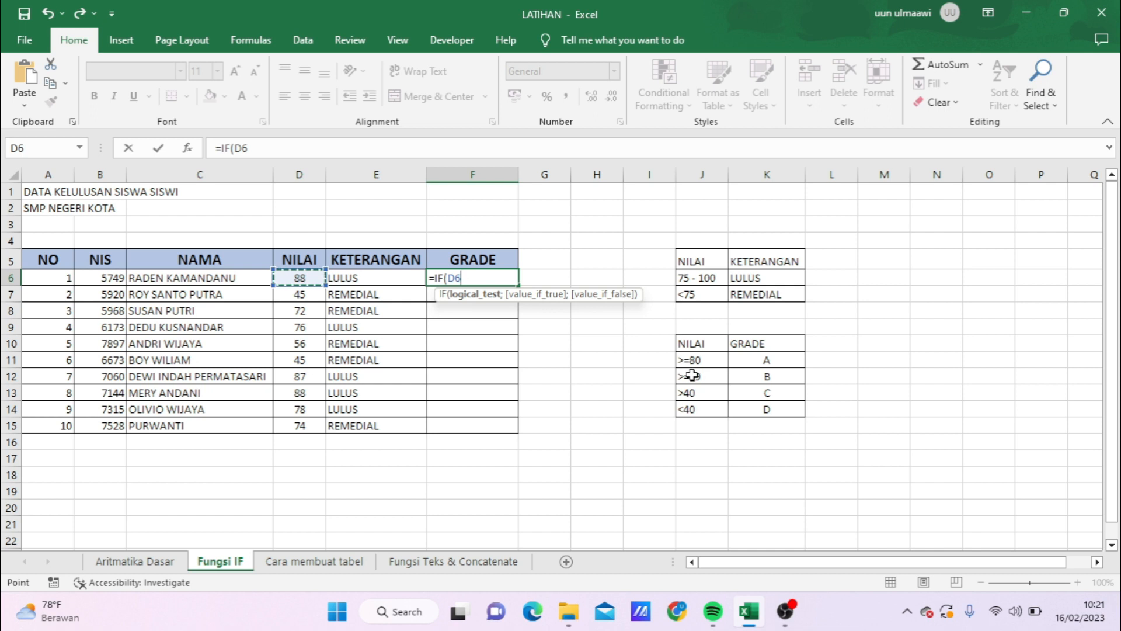
type(">=80;")
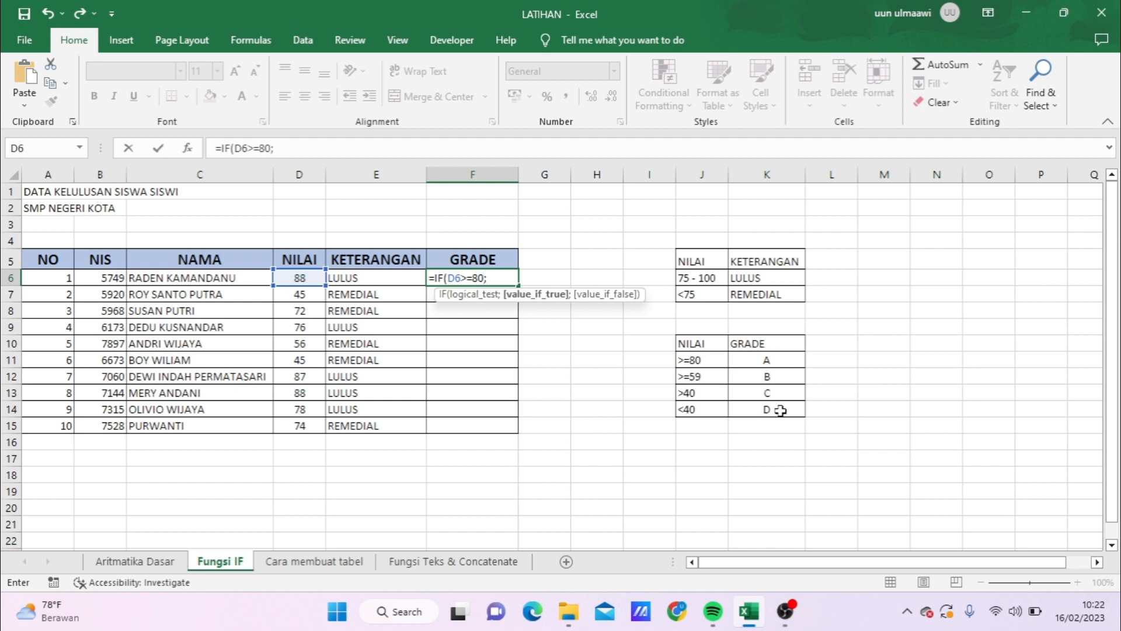
type("\"A")
type("\"")
Step: Nest a second IF in the F6 formula as the false value, returning "B" when D6 is at least 59
type(";")
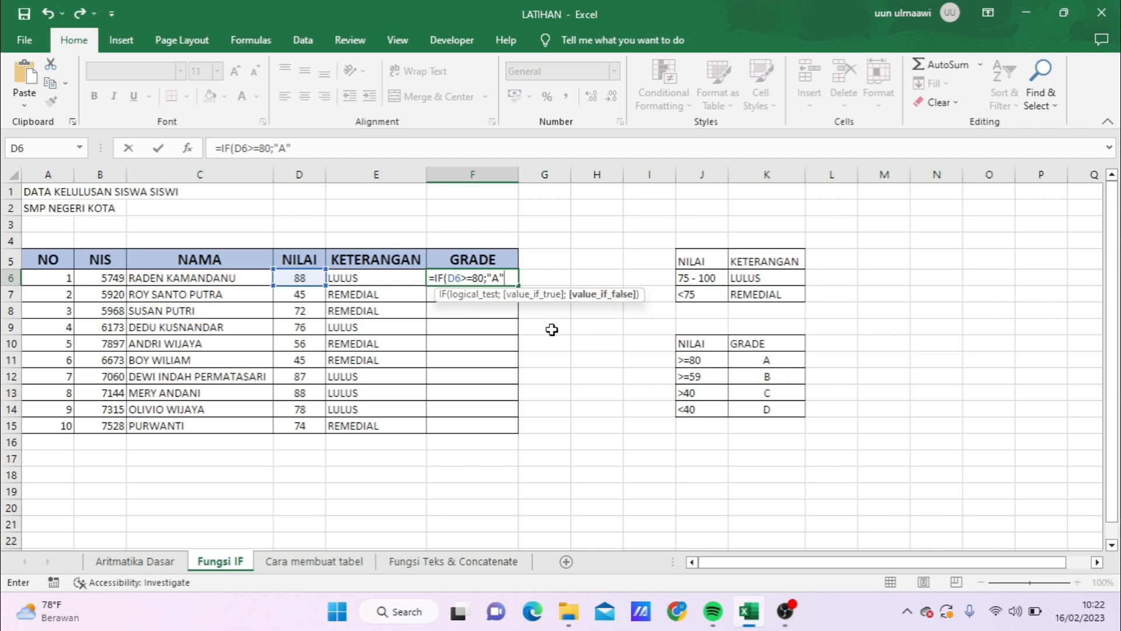
type("IF(")
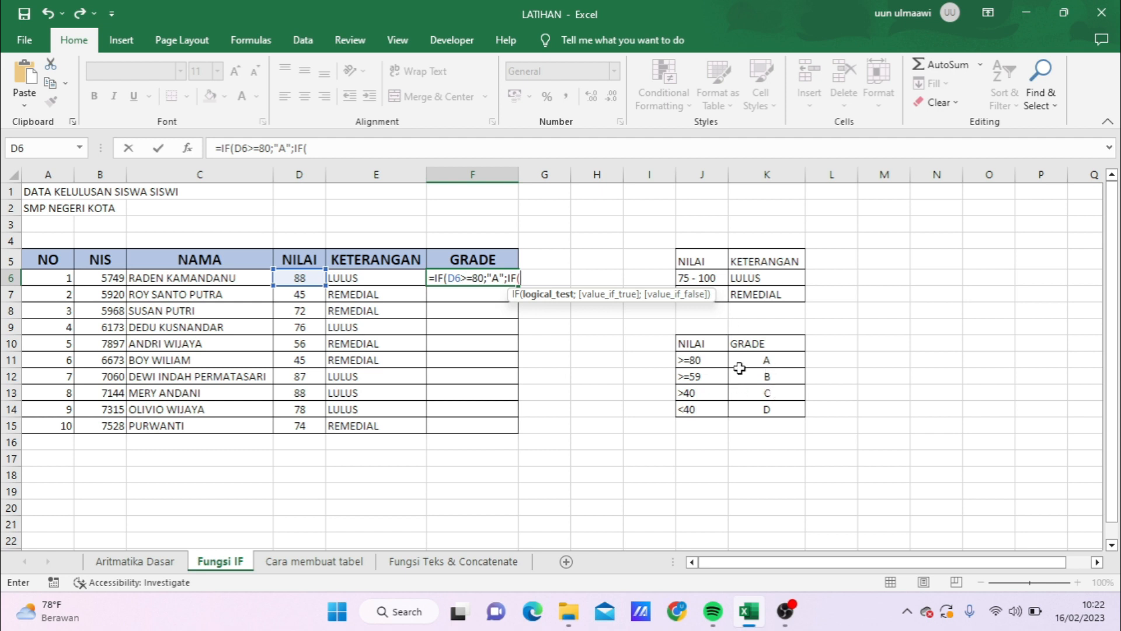
left_click(296, 276)
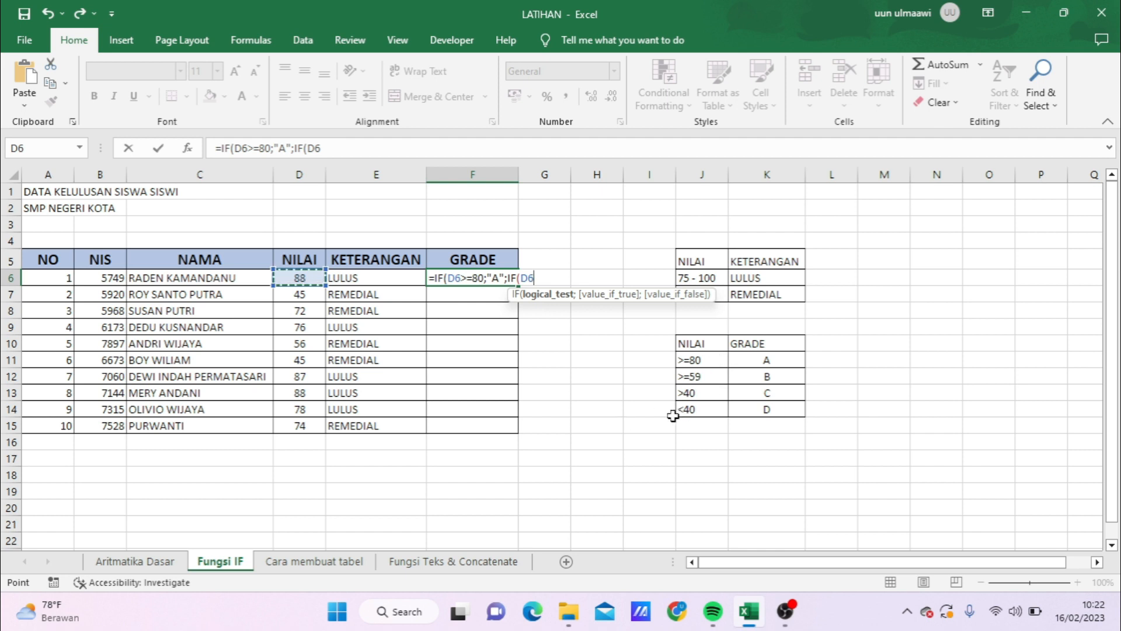
type(">=59")
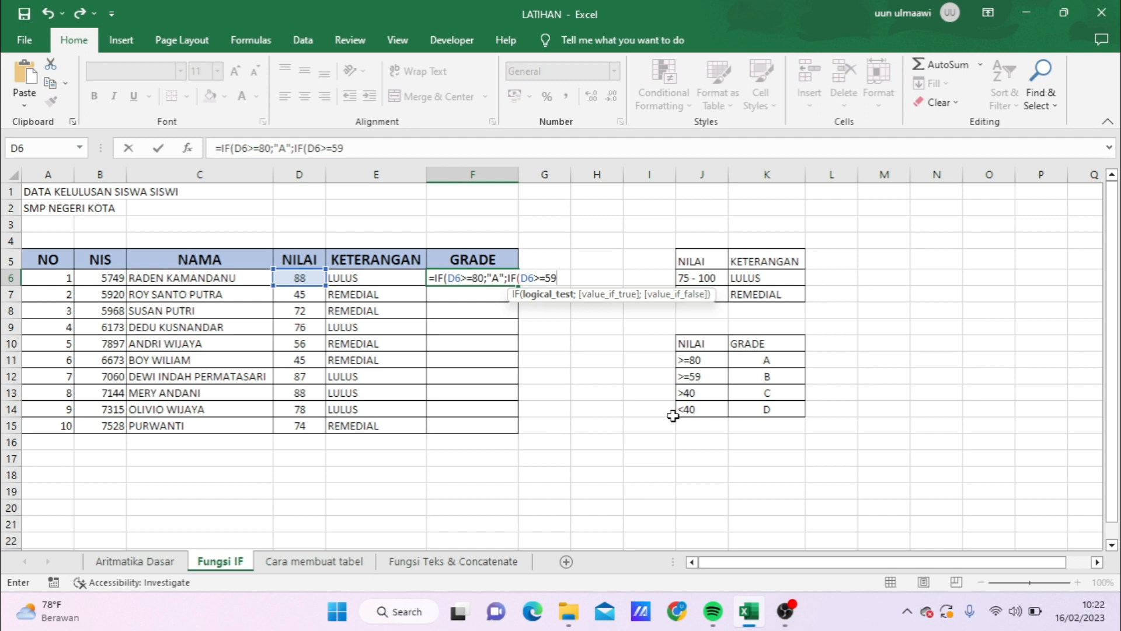
type(";")
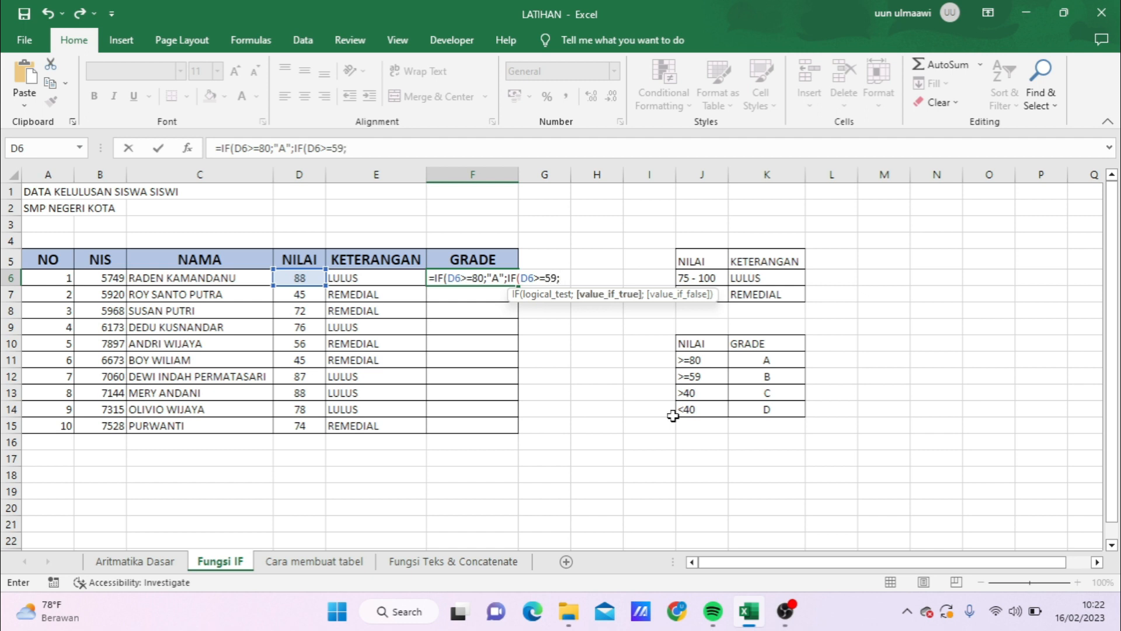
type("\"B\";")
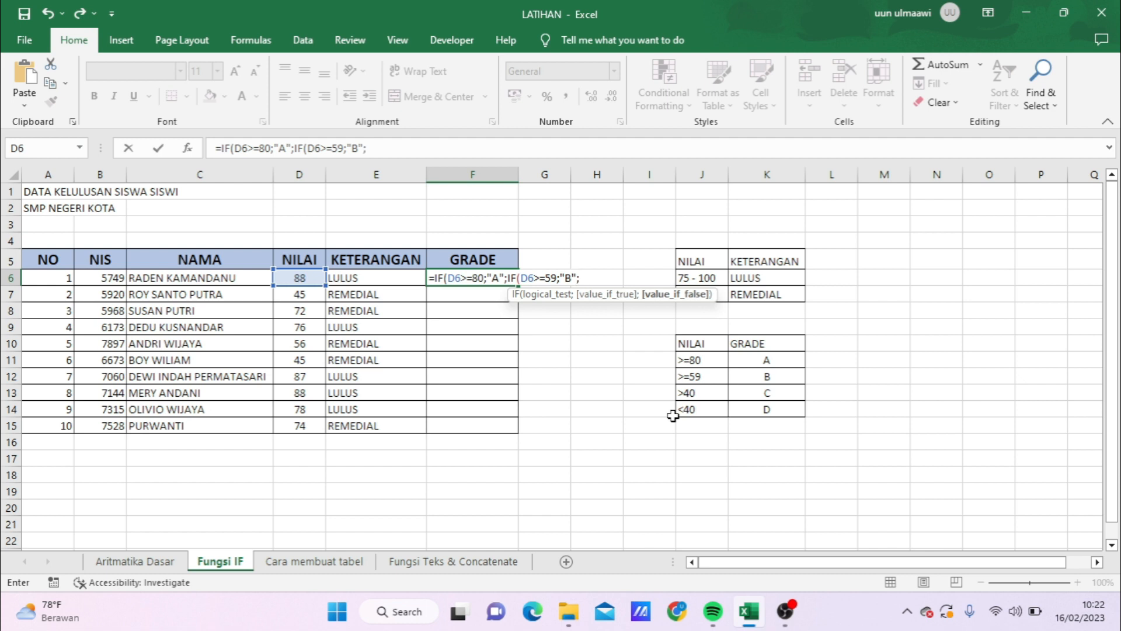
type("IF(")
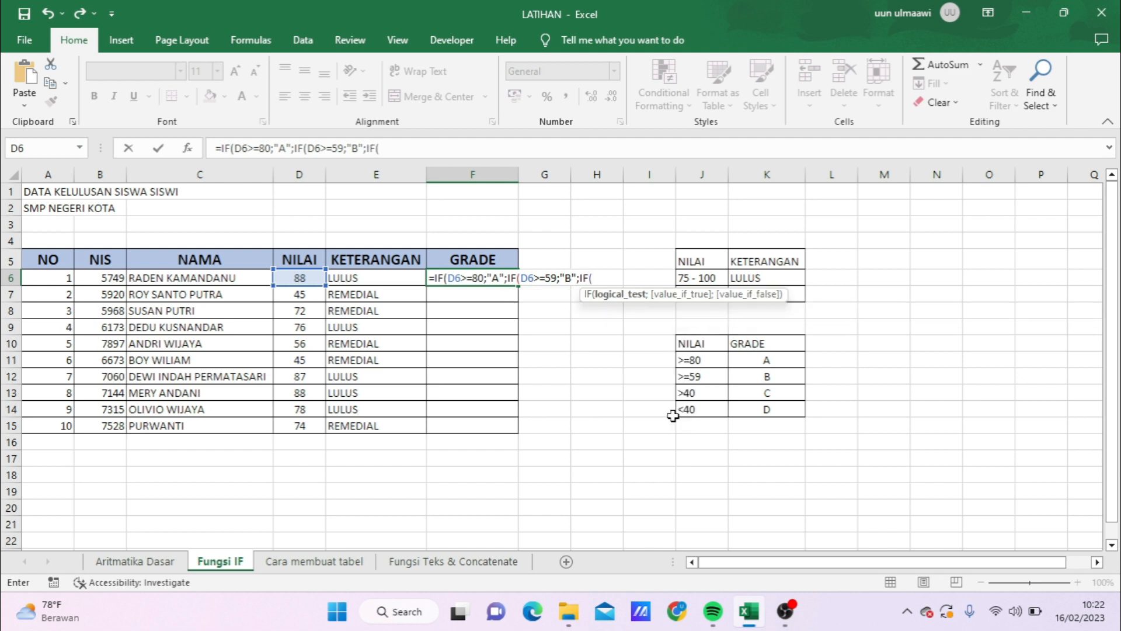
Step: Nest a third IF in F6 returning "C" when D6 is above 40 and otherwise "D", close all three IFs, and enter the formula
left_click(295, 277)
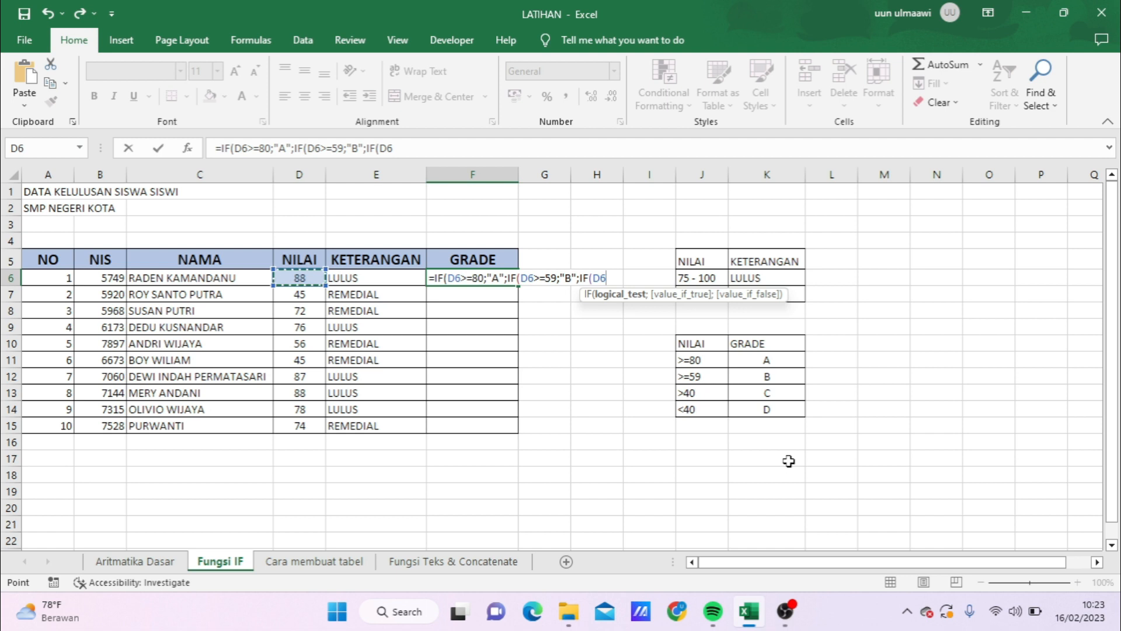
type(">40;")
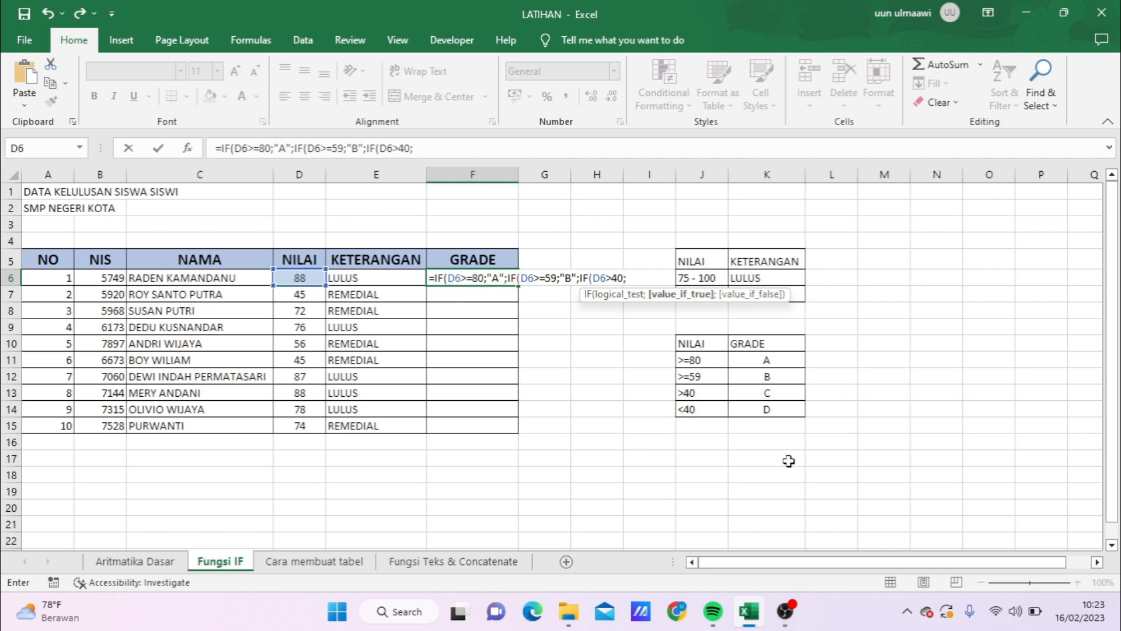
type("\"C\";\"D")
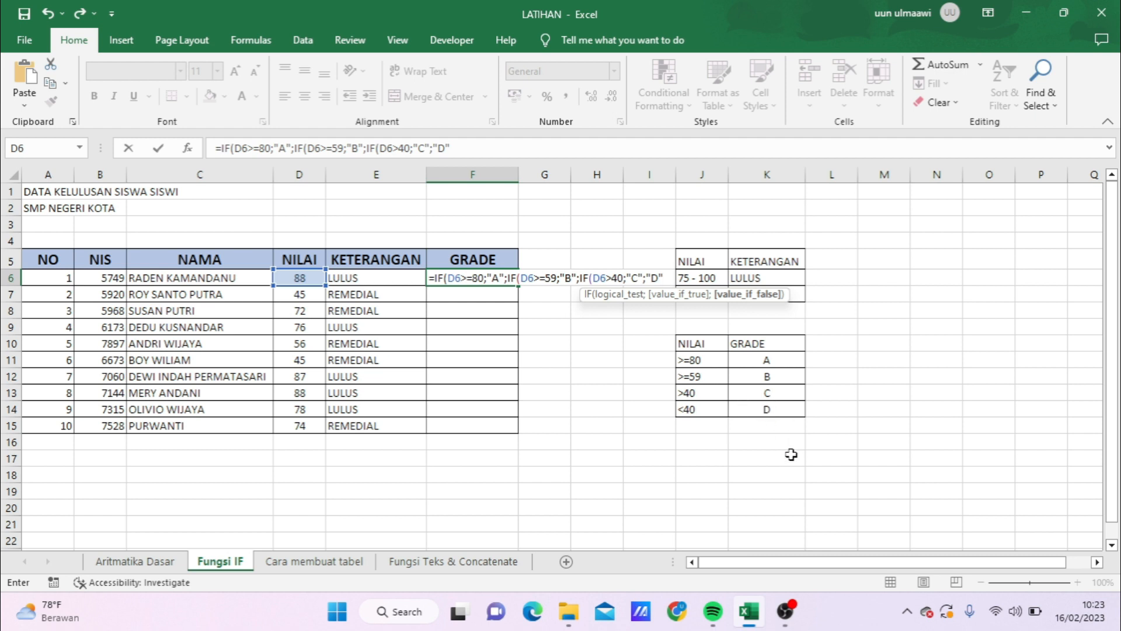
type("\")")
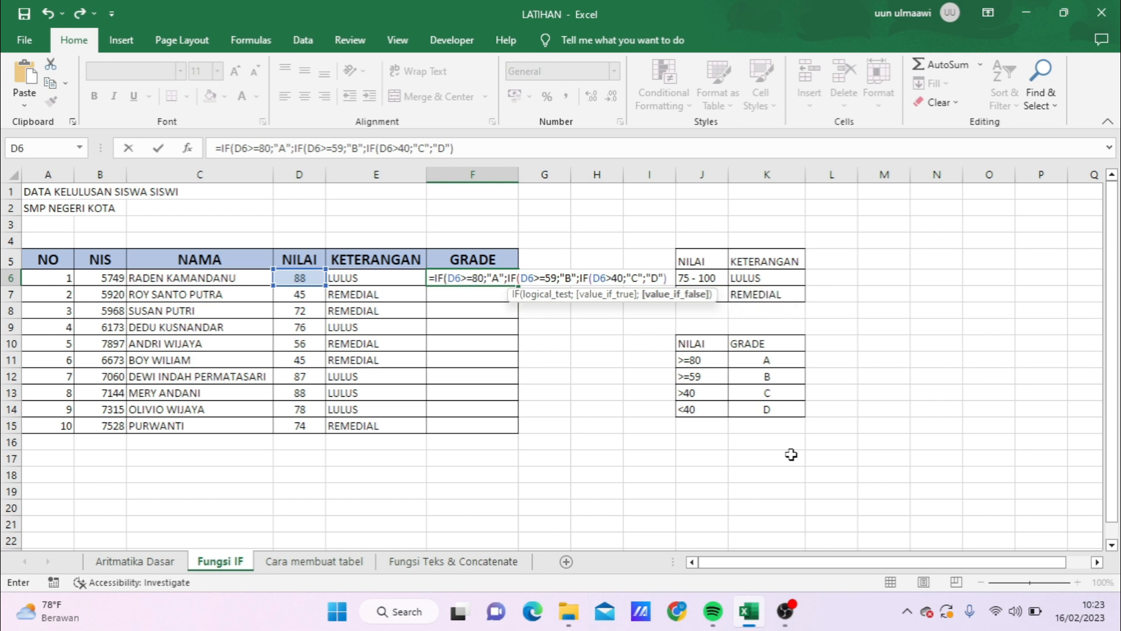
type(")")
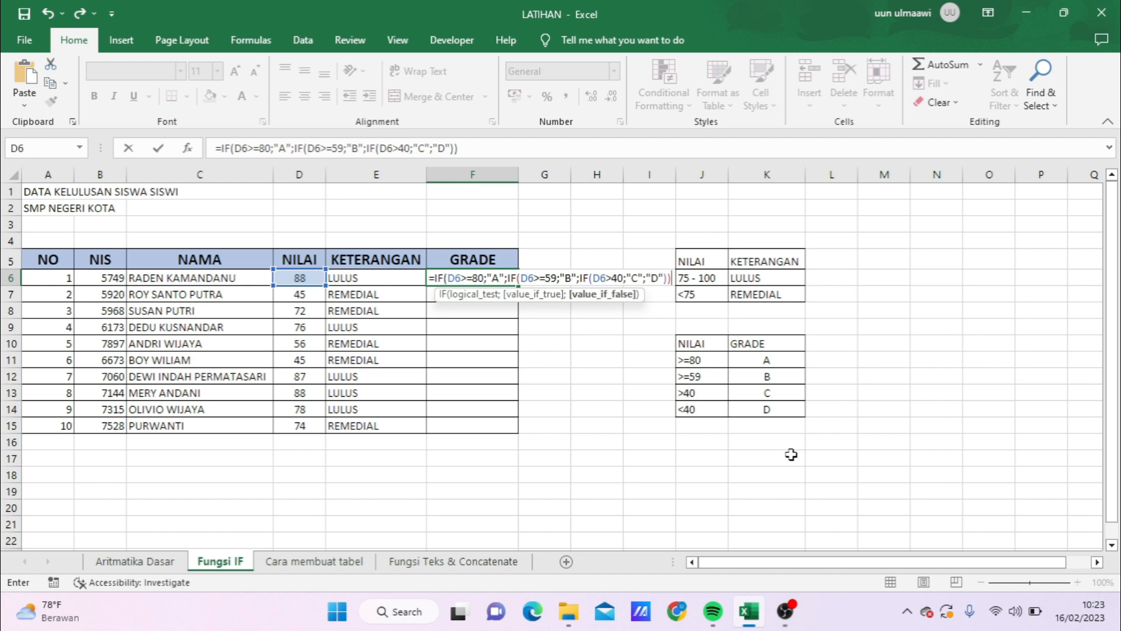
type(")")
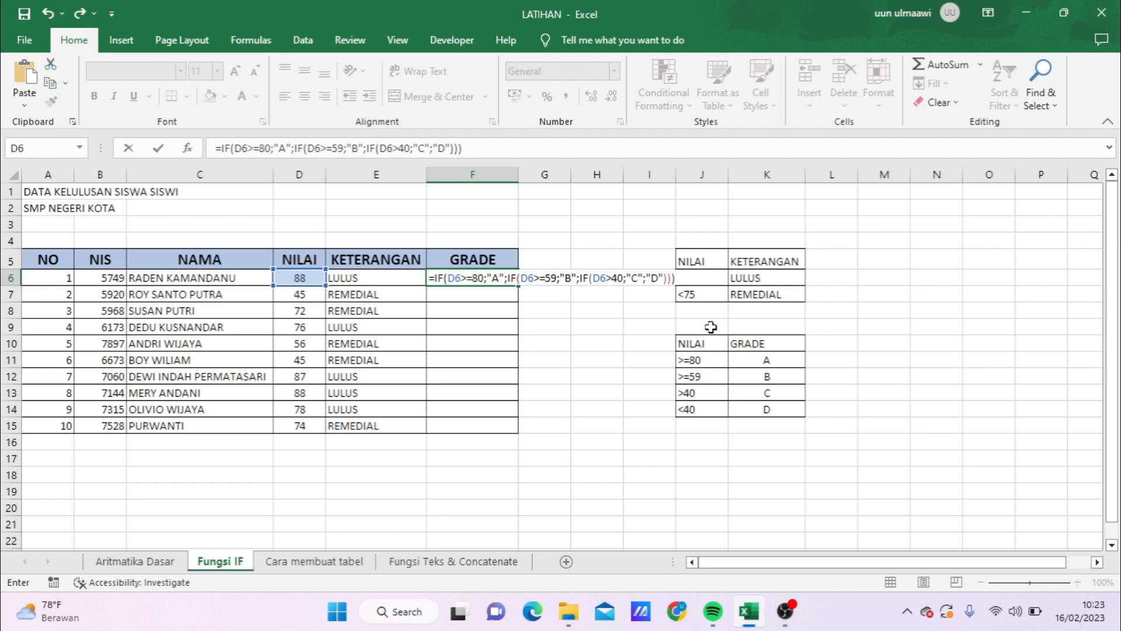
key("Return")
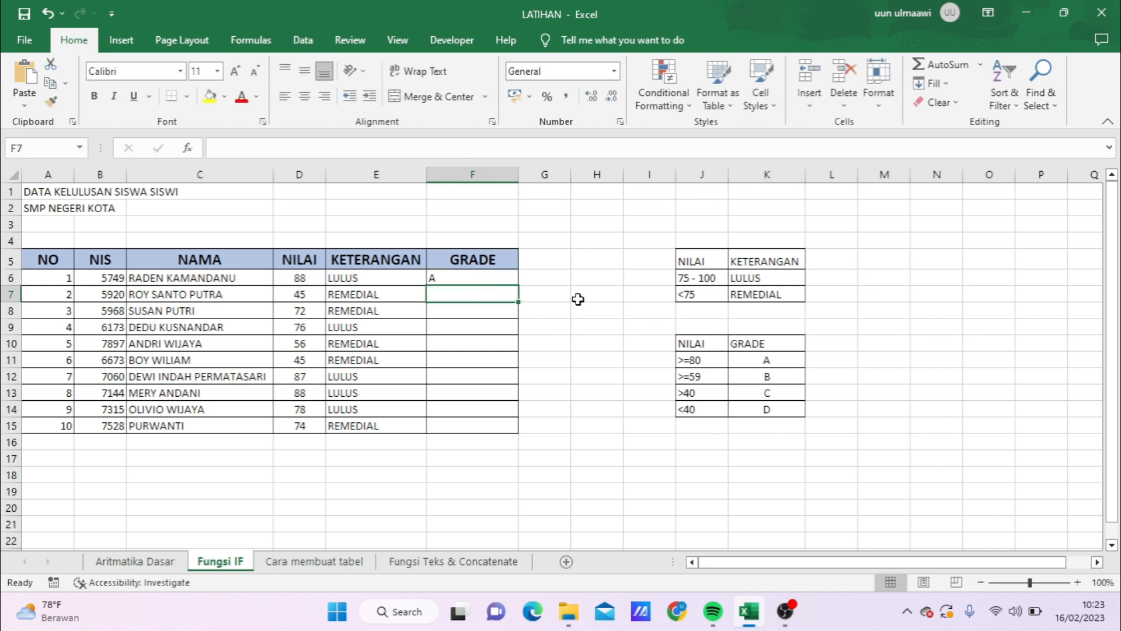
Step: Center the GRADE cells F6 through F15 horizontally
left_click(492, 278)
left_click_drag(483, 278, 477, 422)
left_click(304, 96)
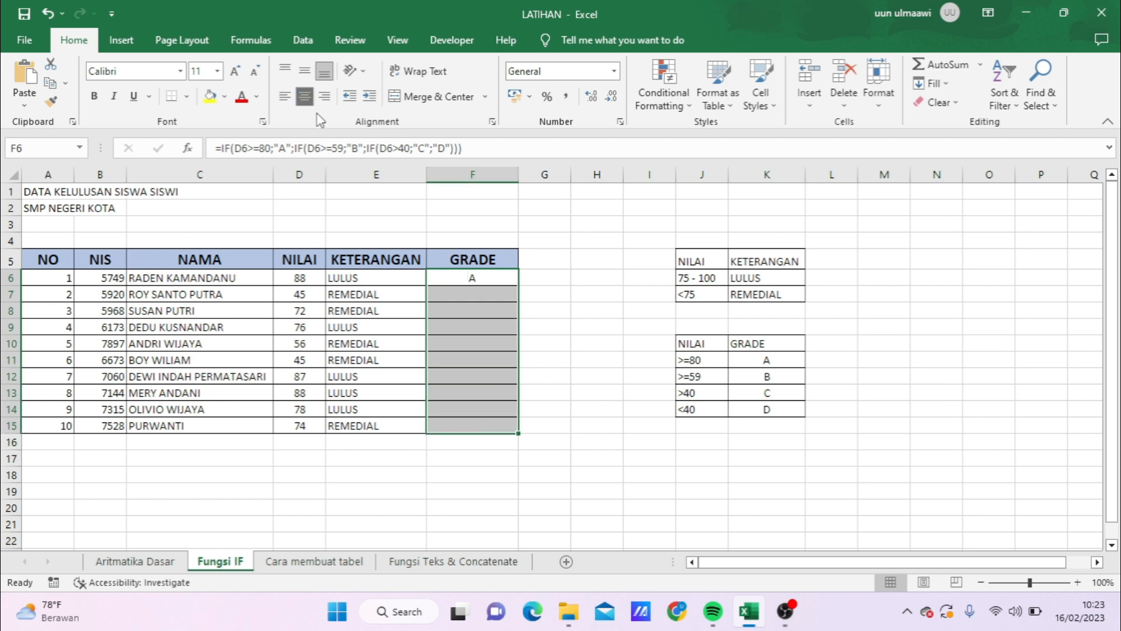
Step: Fill the GRADE formula from F6 down through F15
left_click(464, 326)
left_click(484, 283)
left_click_drag(518, 285, 510, 438)
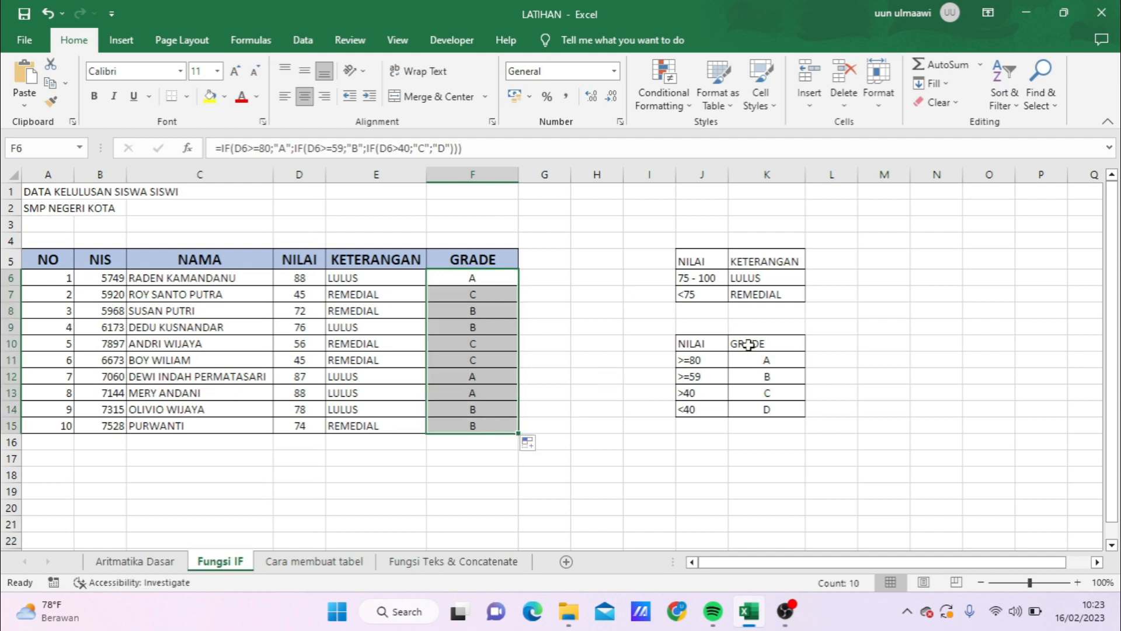
left_click(580, 388)
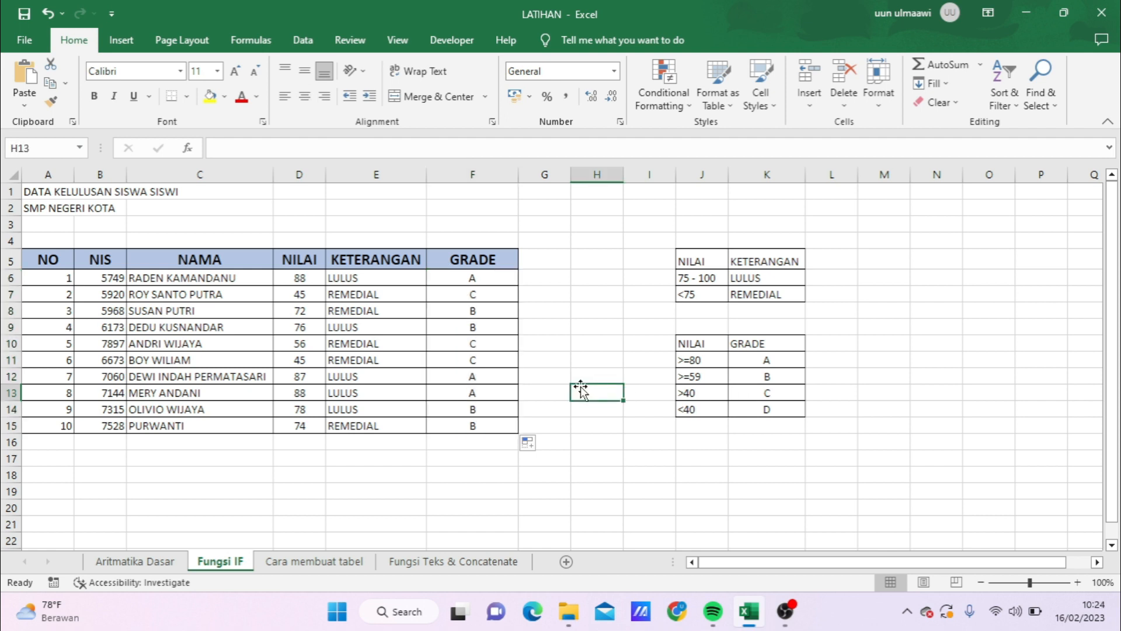